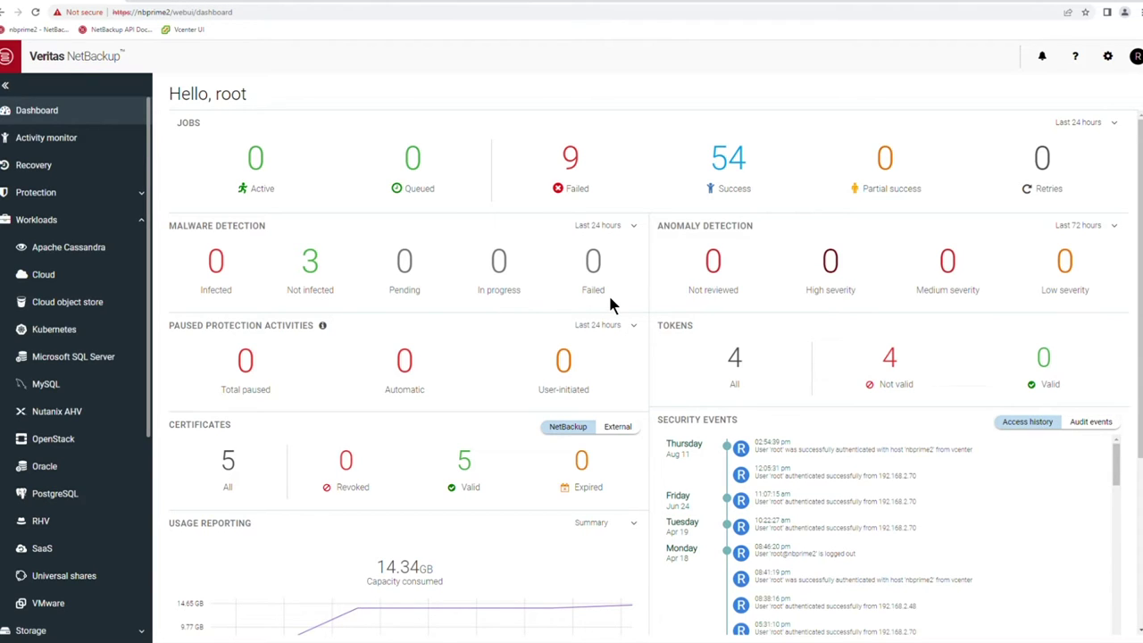
- Show Infected backups for all scan dates and list win2019's infected files (eicarcom2.zip)
click(633, 225)
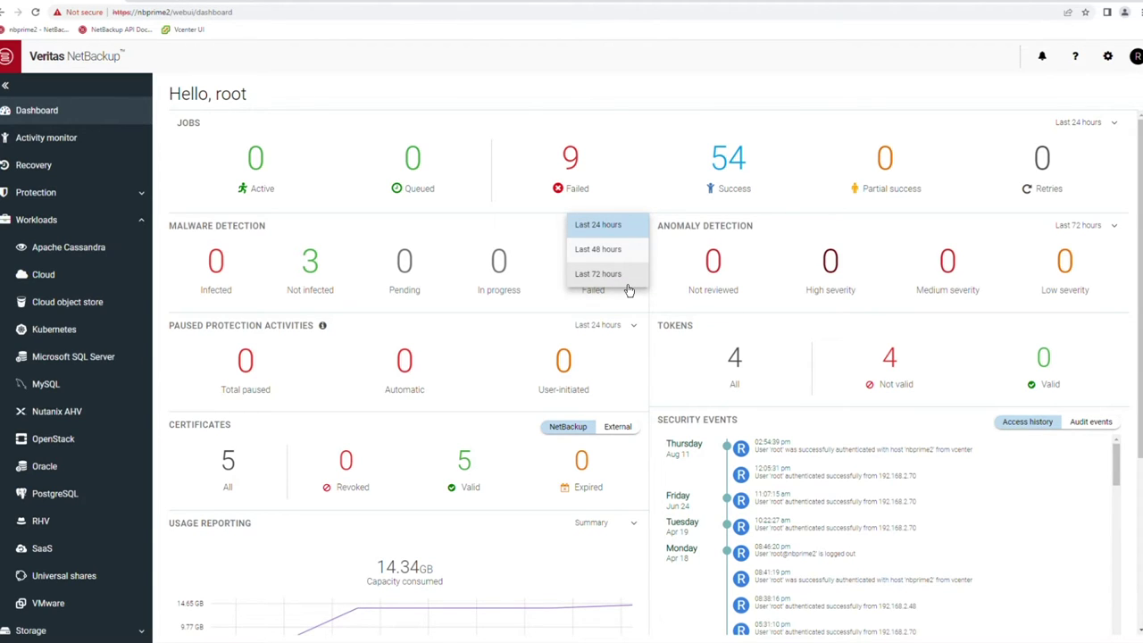
click(521, 230)
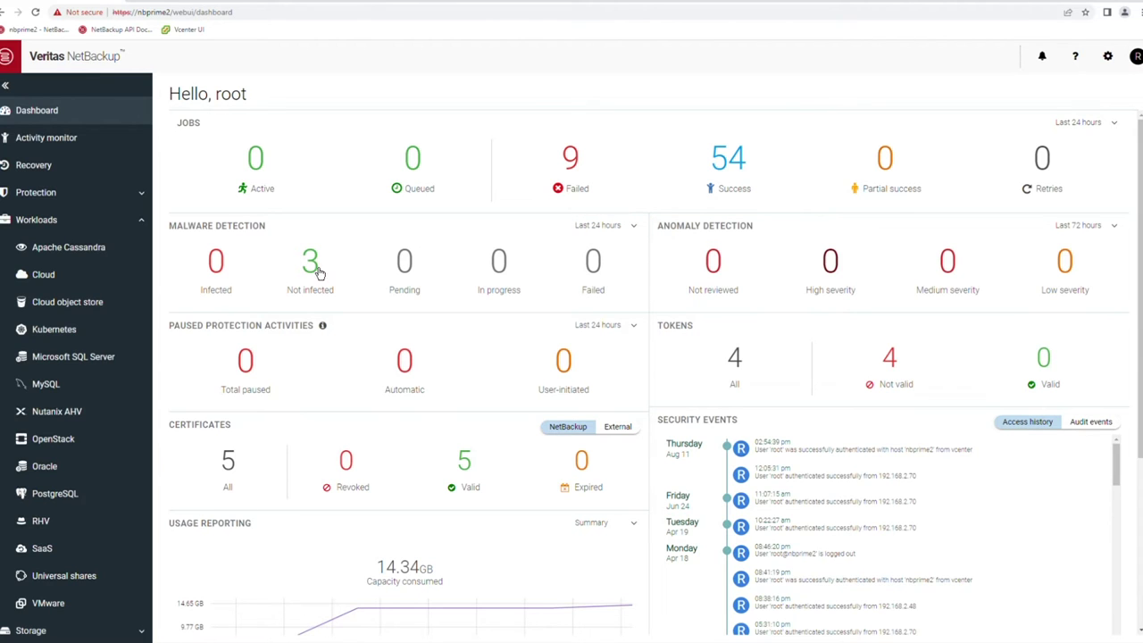
click(228, 279)
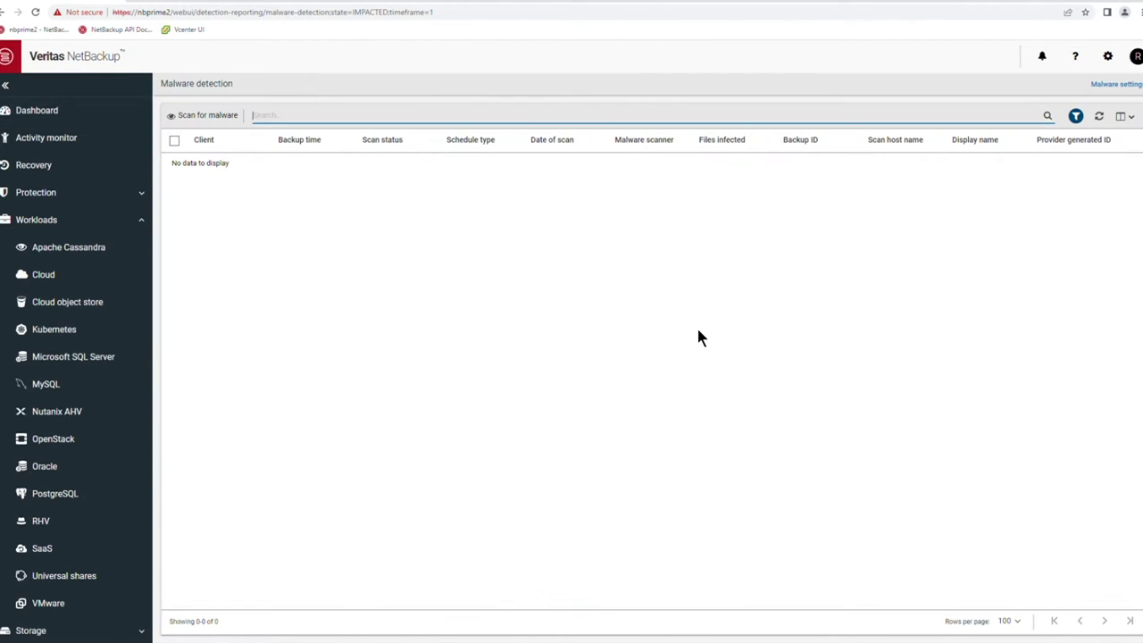
click(1075, 116)
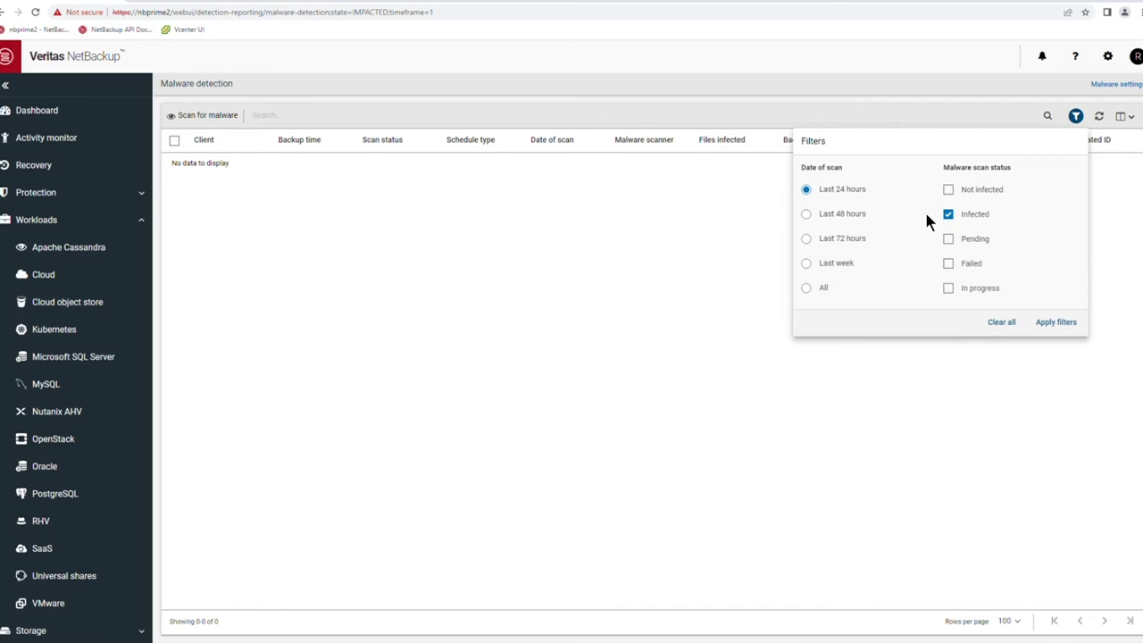
click(835, 299)
click(1043, 326)
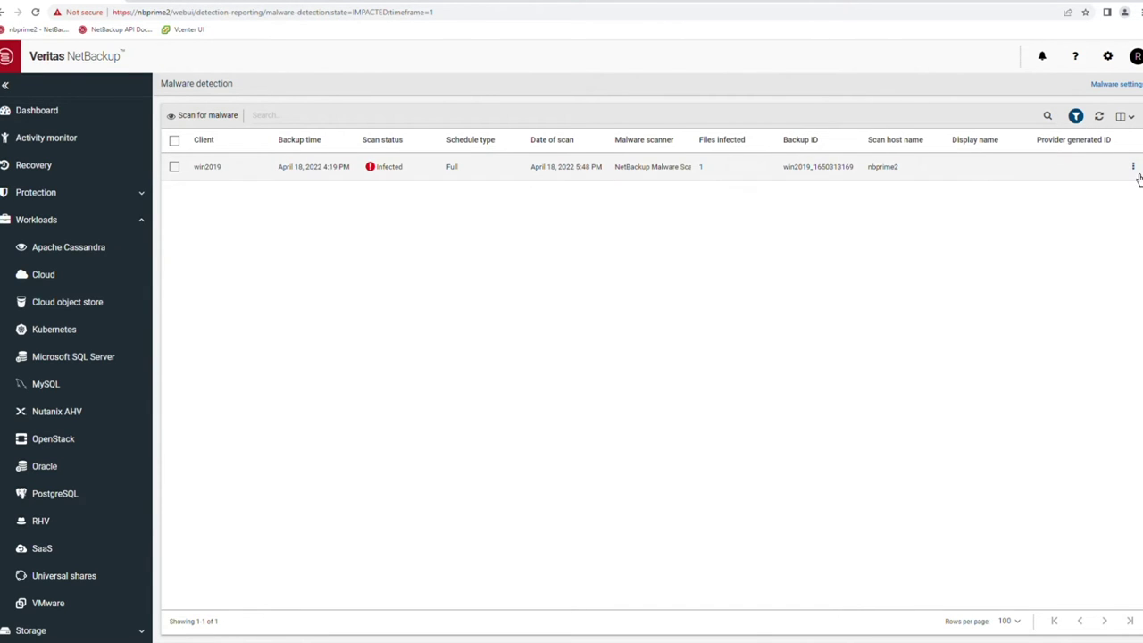
click(1133, 167)
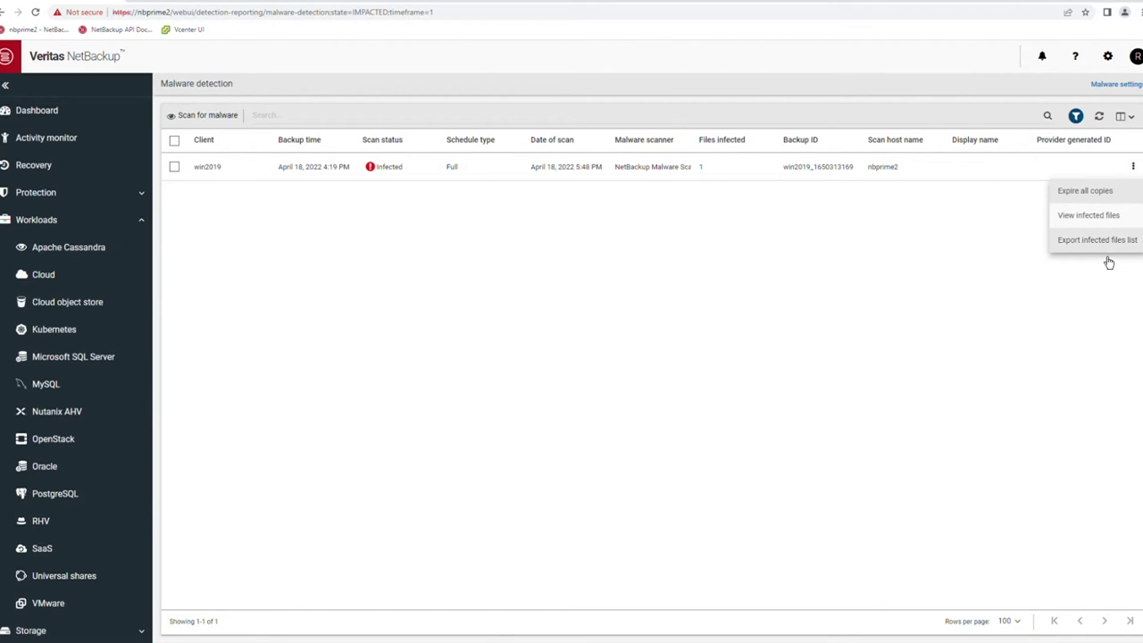
click(1089, 218)
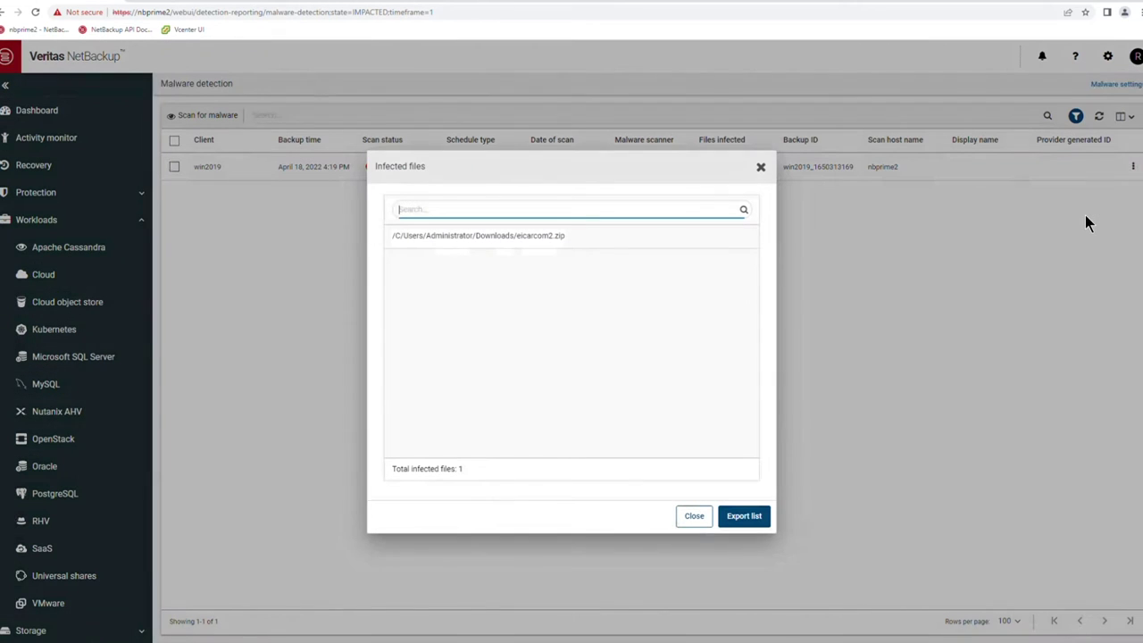
- Close the Infected files dialog listing eicarcom2.zip
click(693, 518)
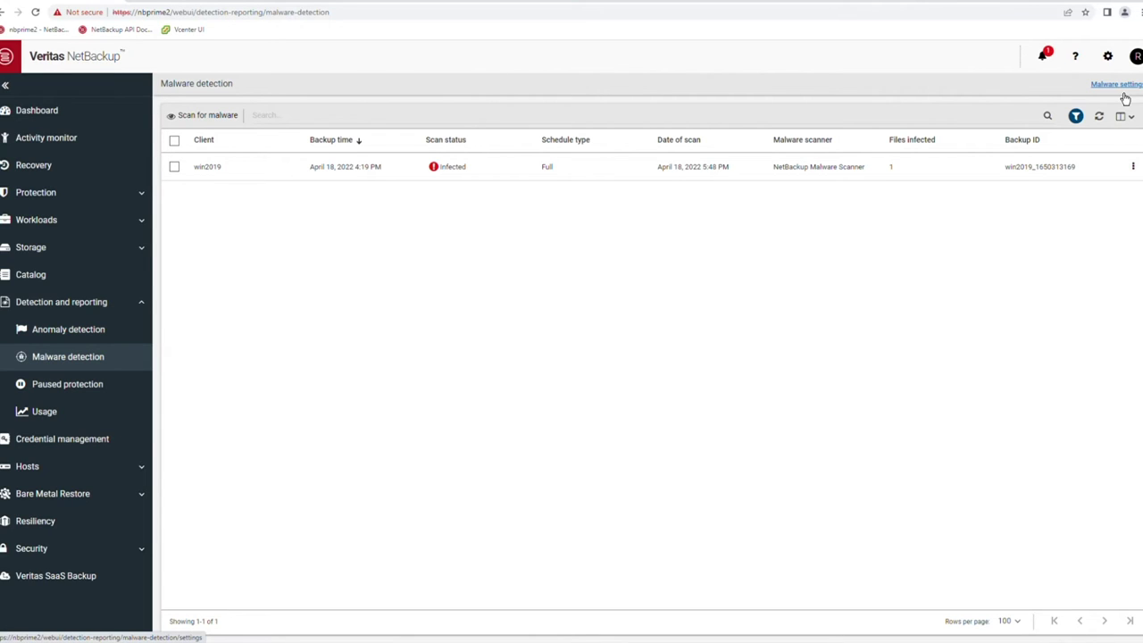
- View the malware-3 scanner host pool in Malware settings, then switch to the PuTTY terminal
click(1124, 91)
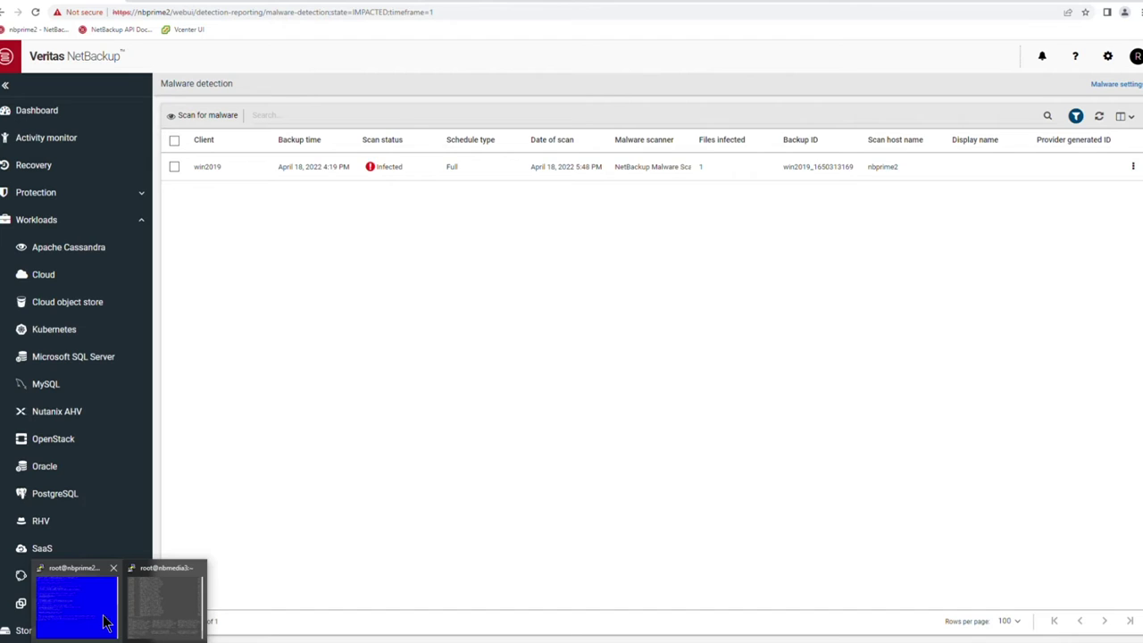
click(107, 623)
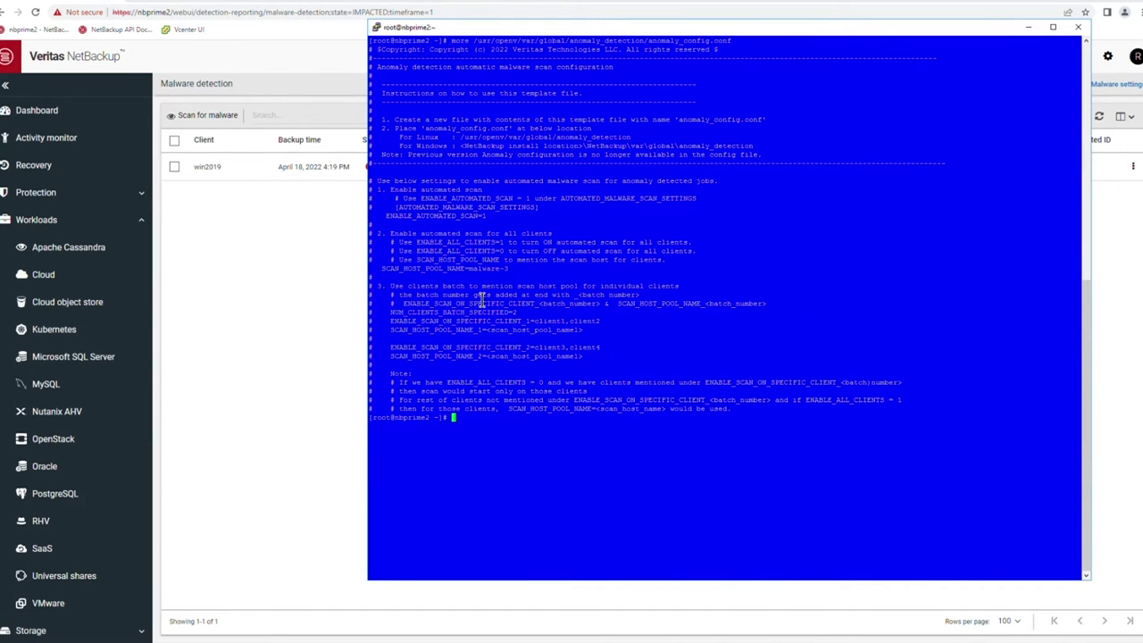
- Highlight ENABLE_AUTOMATED_SCAN=1 and SCAN_HOST_POOL_NAME=malware-3 in anomaly_config.conf
drag(482, 223, 370, 223)
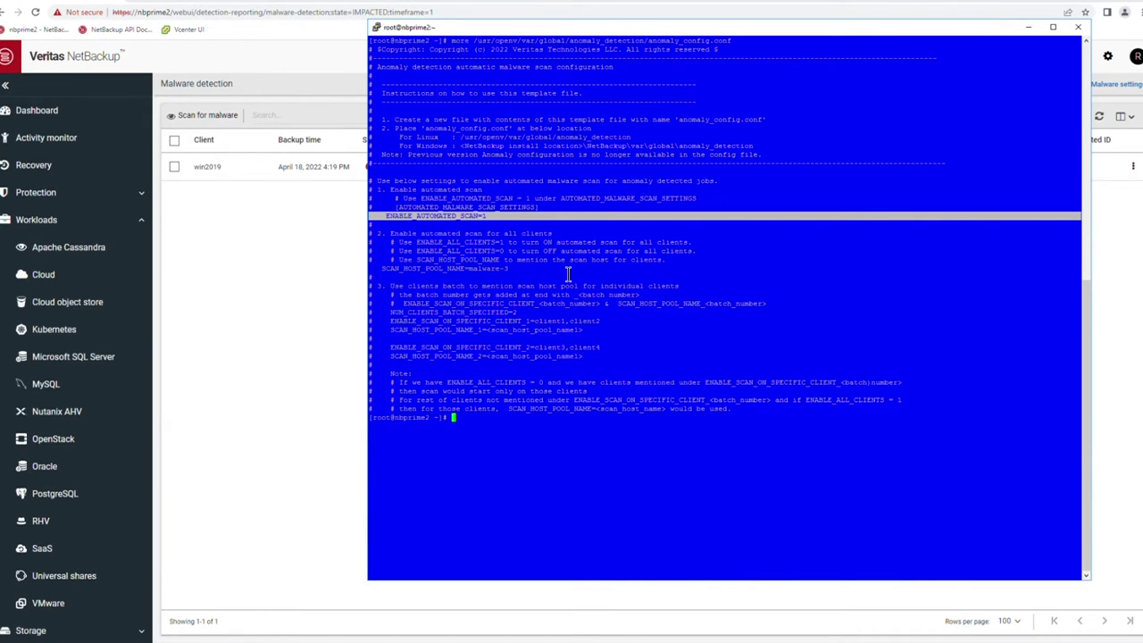
drag(568, 269, 377, 278)
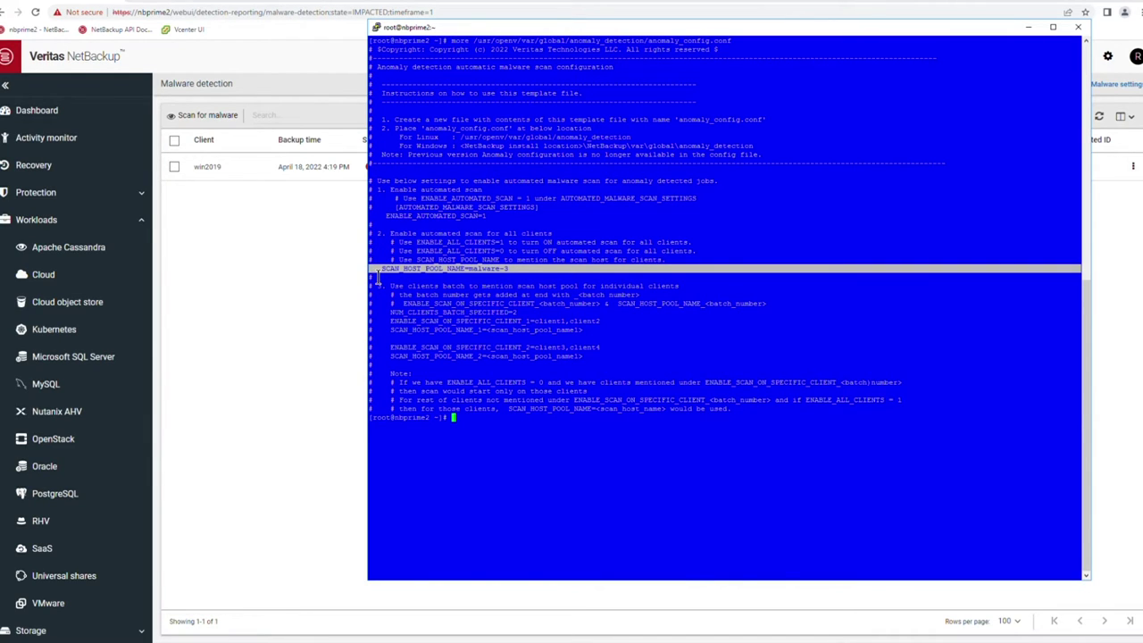
- Search unscanned backup images from MS-Windows policies for an on-demand malware scan
click(202, 119)
click(200, 116)
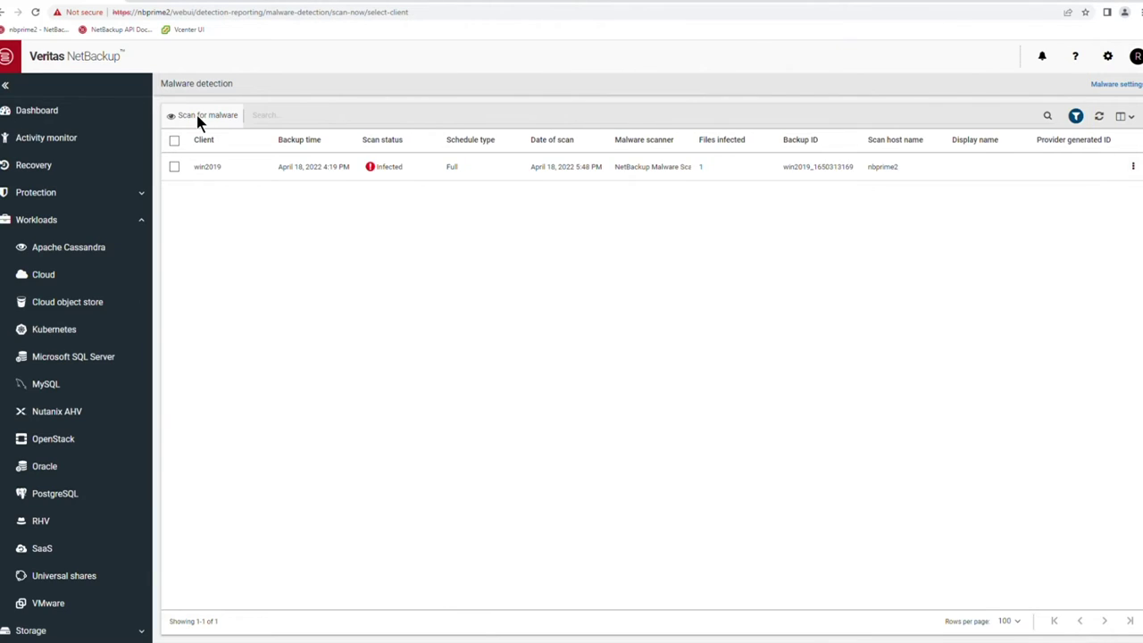
click(205, 132)
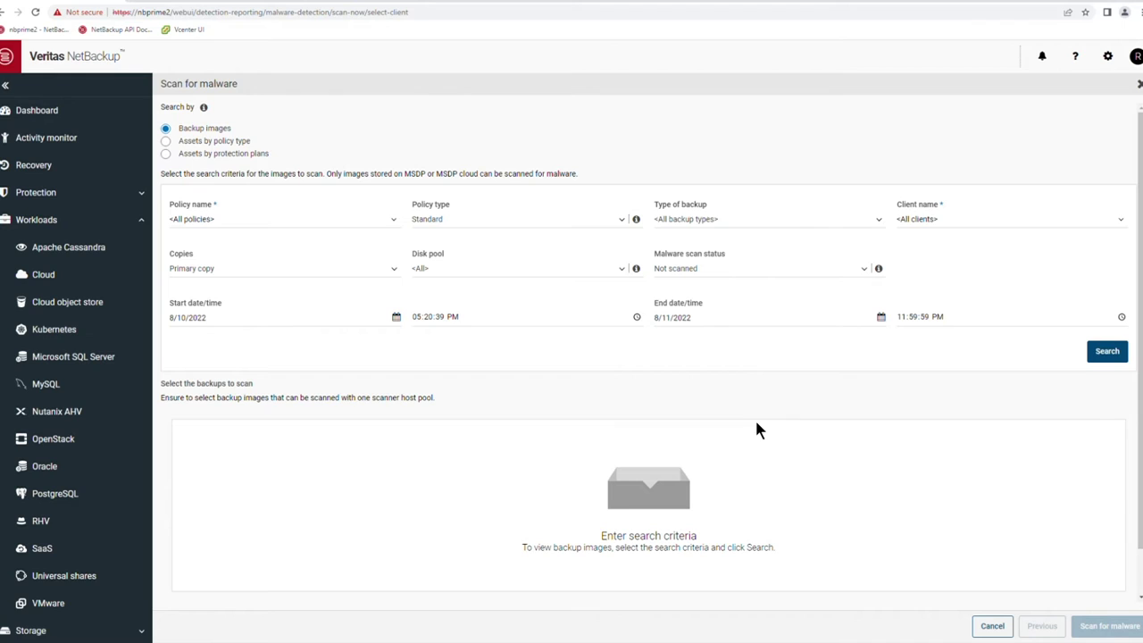
click(1108, 352)
click(530, 231)
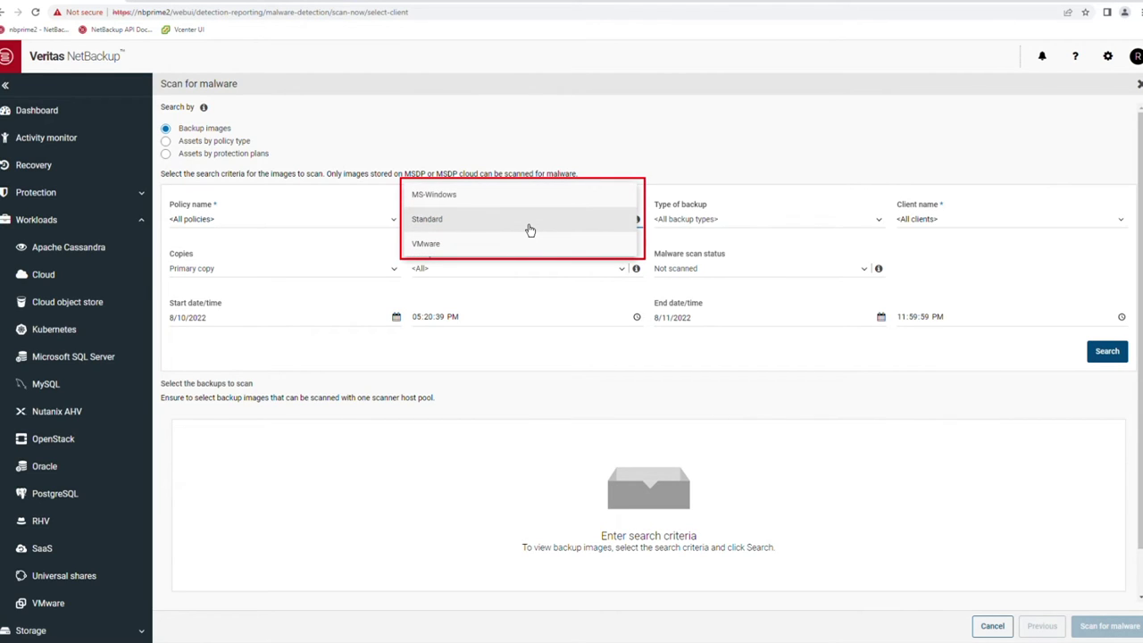
click(468, 197)
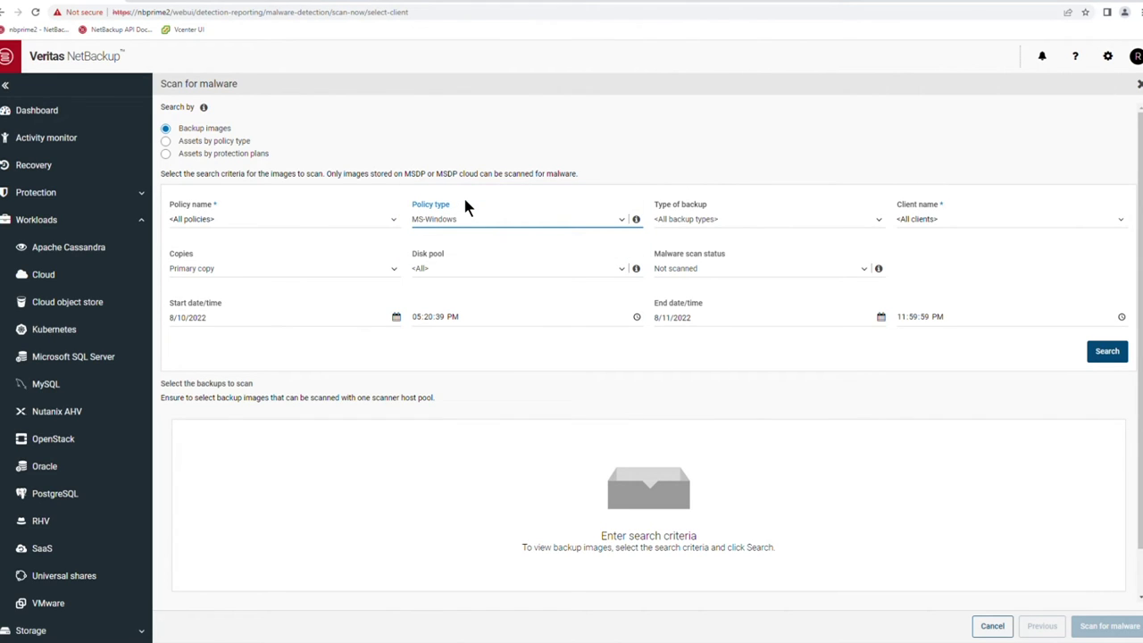
click(1111, 356)
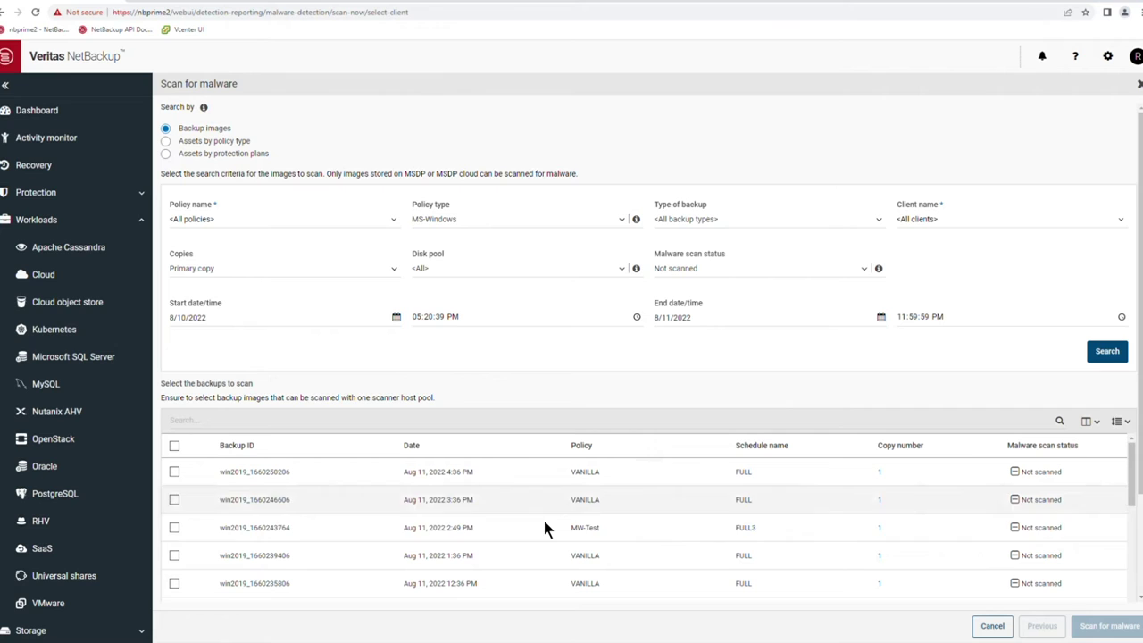
- Scan the MW-Test backup image with host pool malware-3 and view its Pending result
click(175, 529)
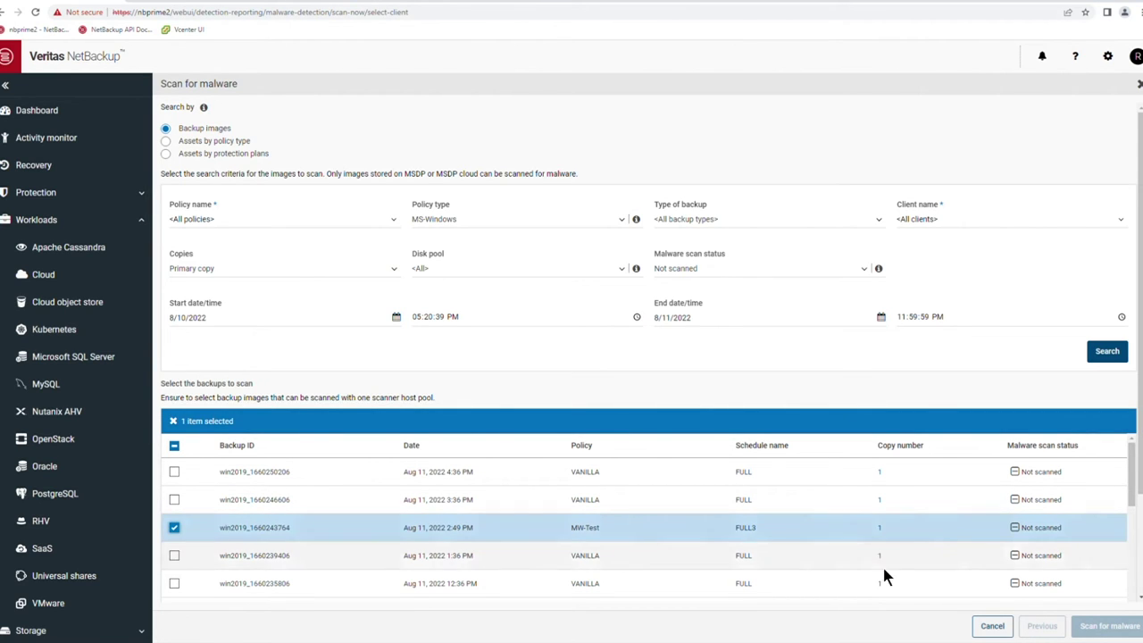
scroll(1139, 544, down, 2)
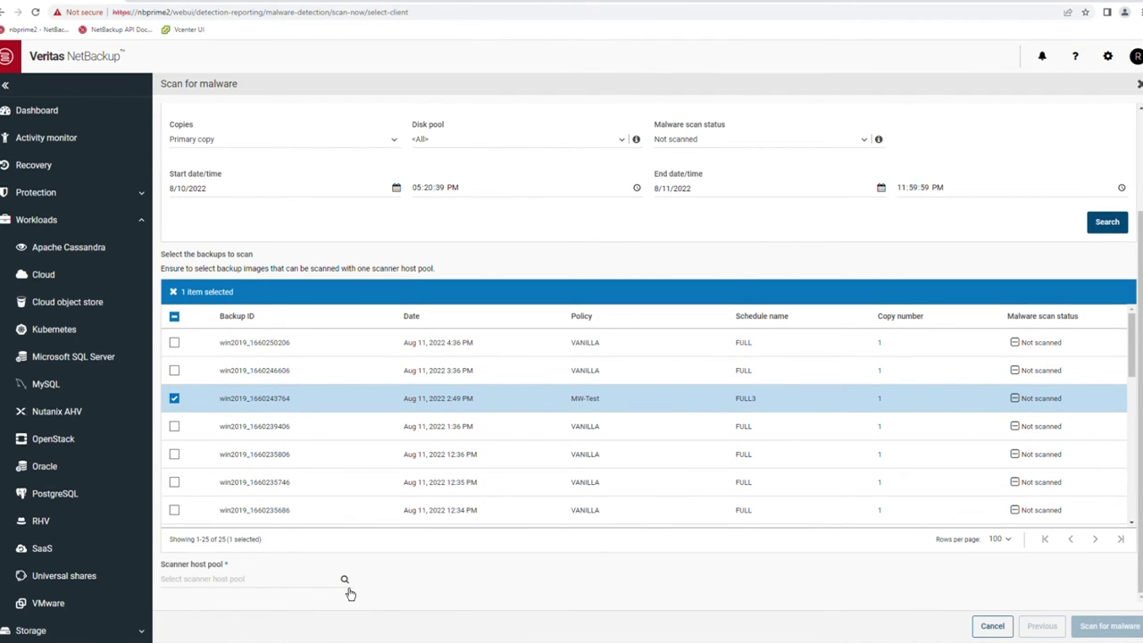
click(344, 579)
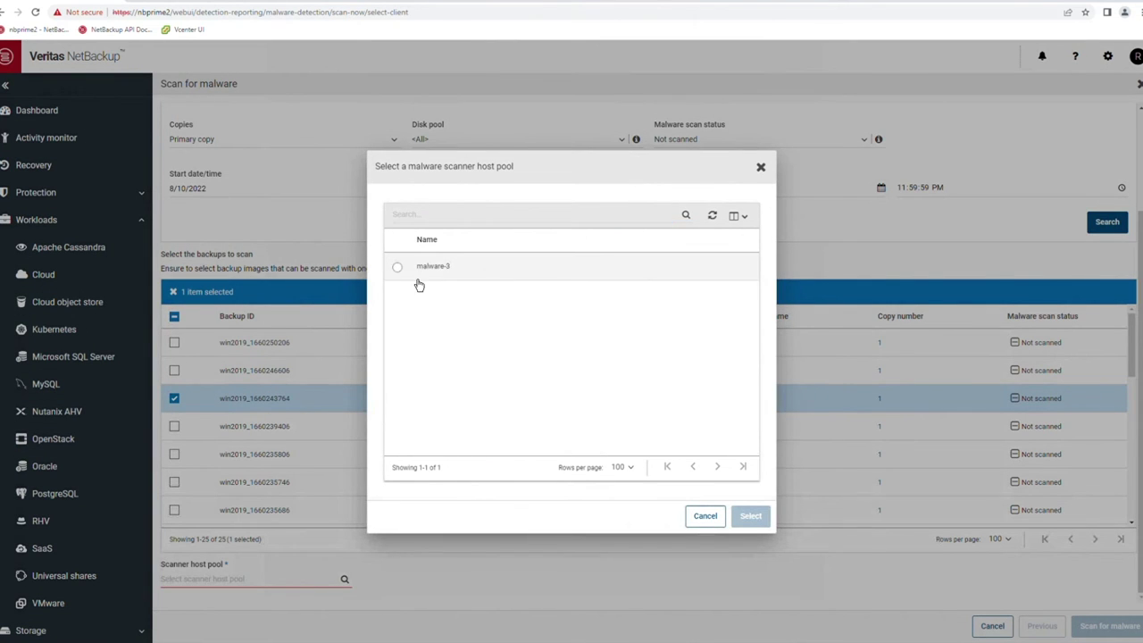
click(416, 279)
click(767, 520)
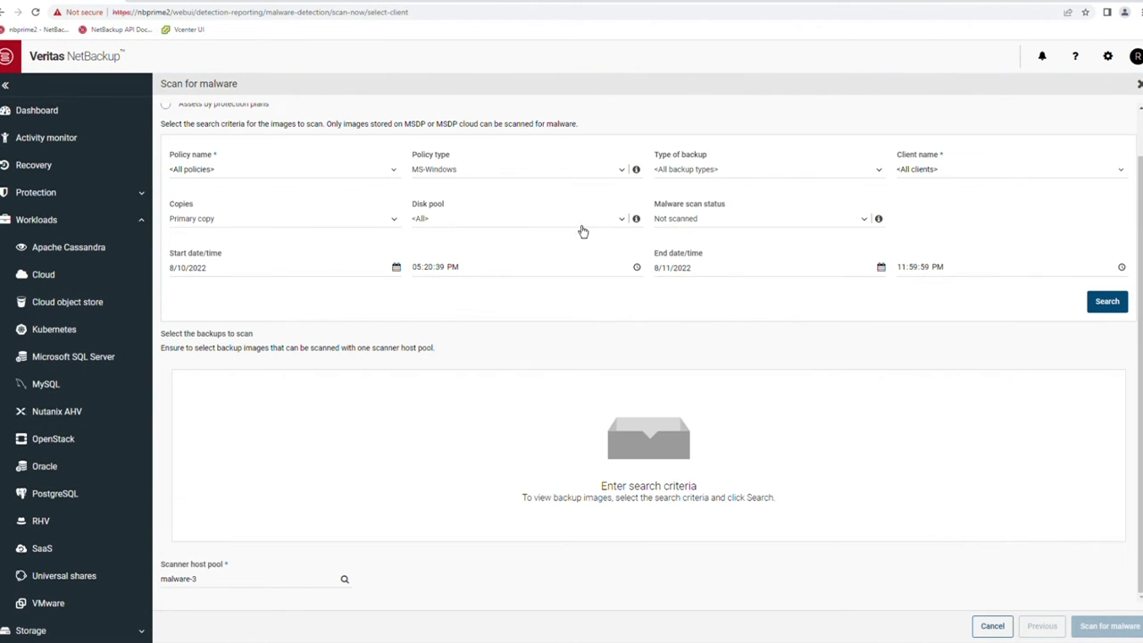
click(768, 89)
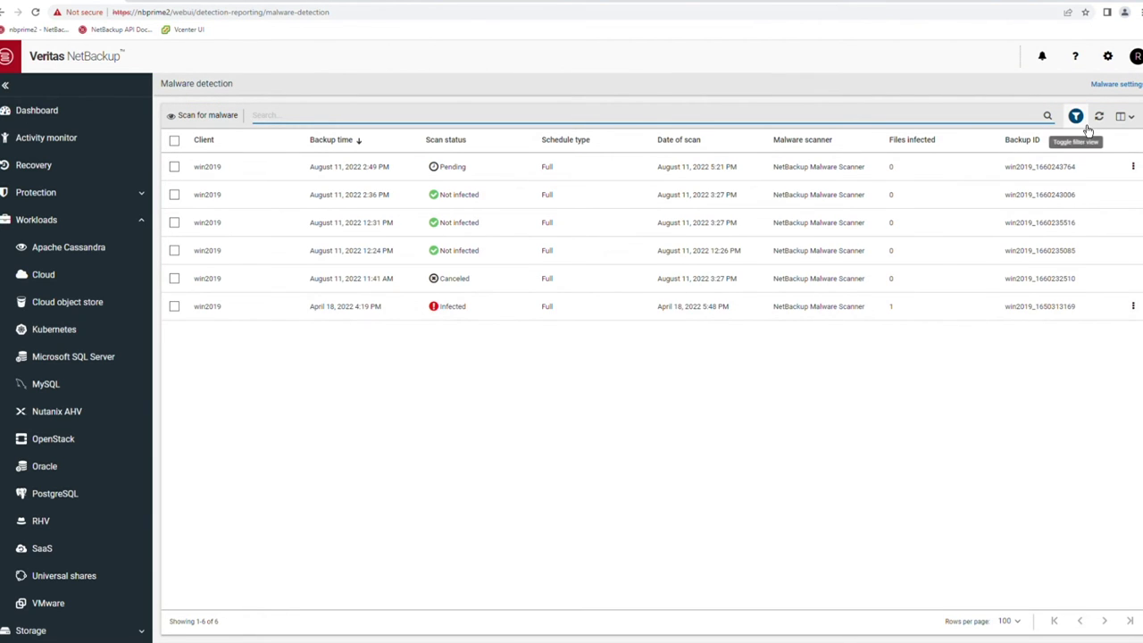
- Begin a Regular recovery with source client win2019 and advance to Recovery details
click(32, 172)
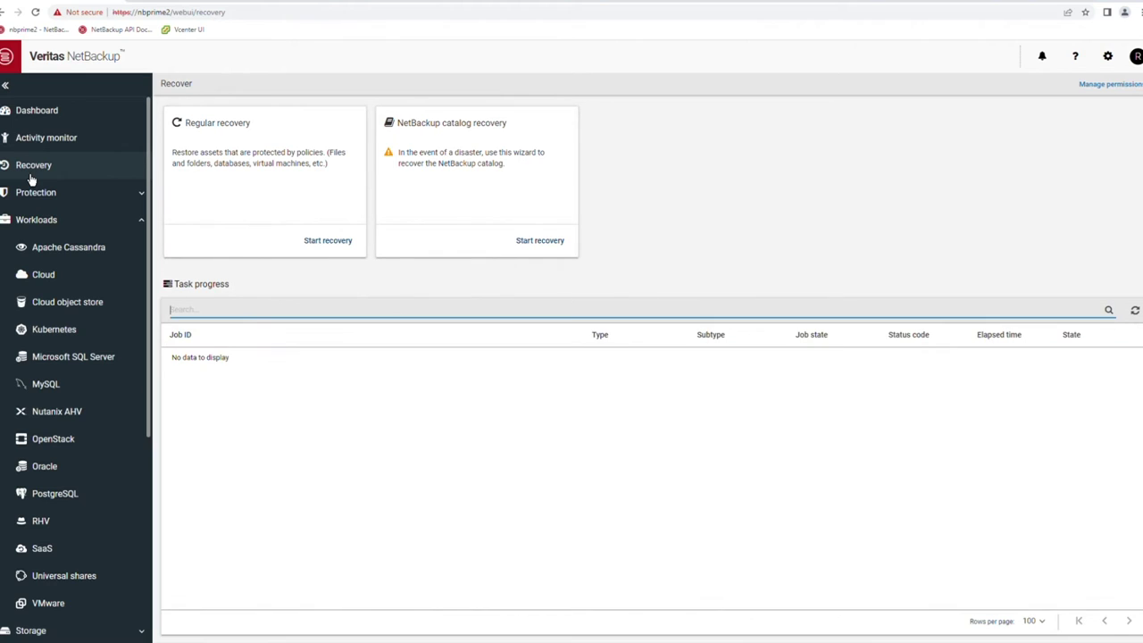
click(320, 241)
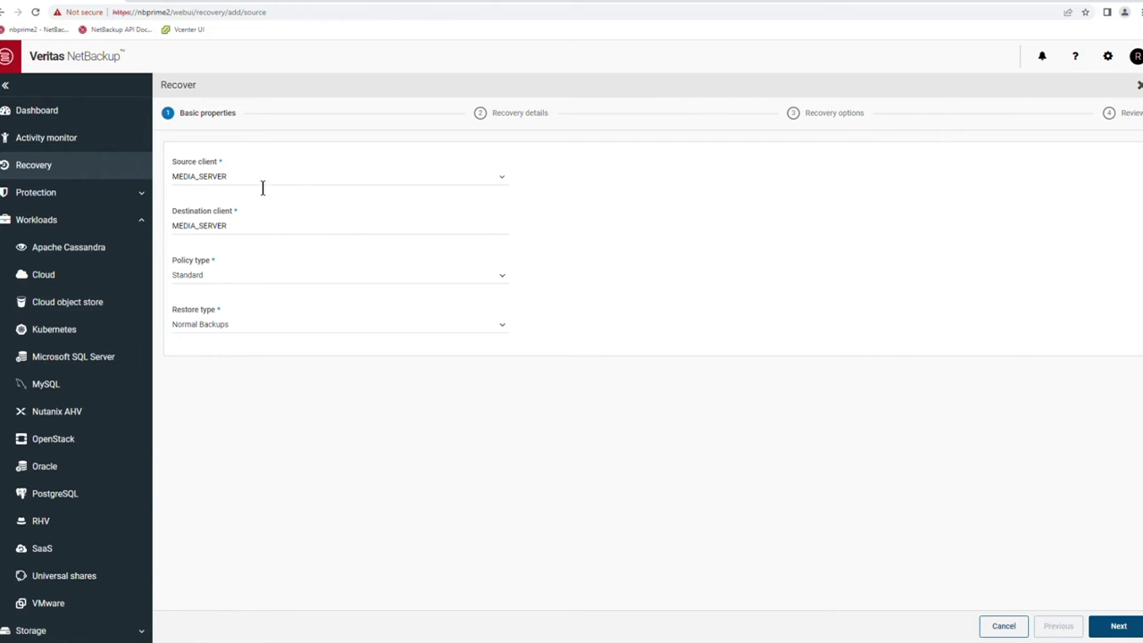
click(507, 186)
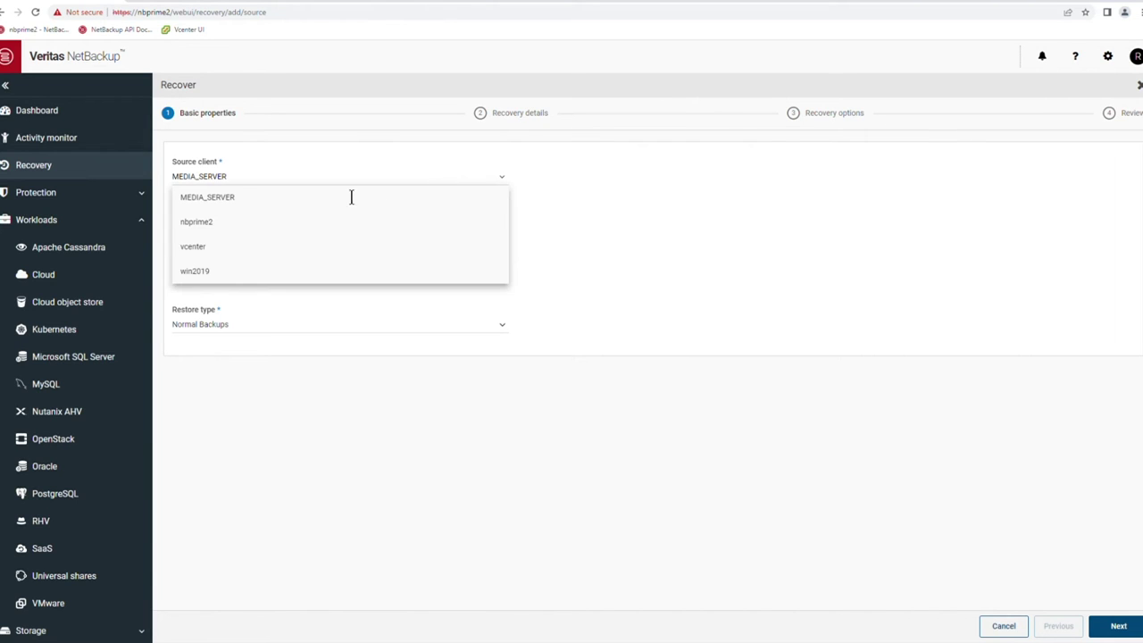
click(220, 275)
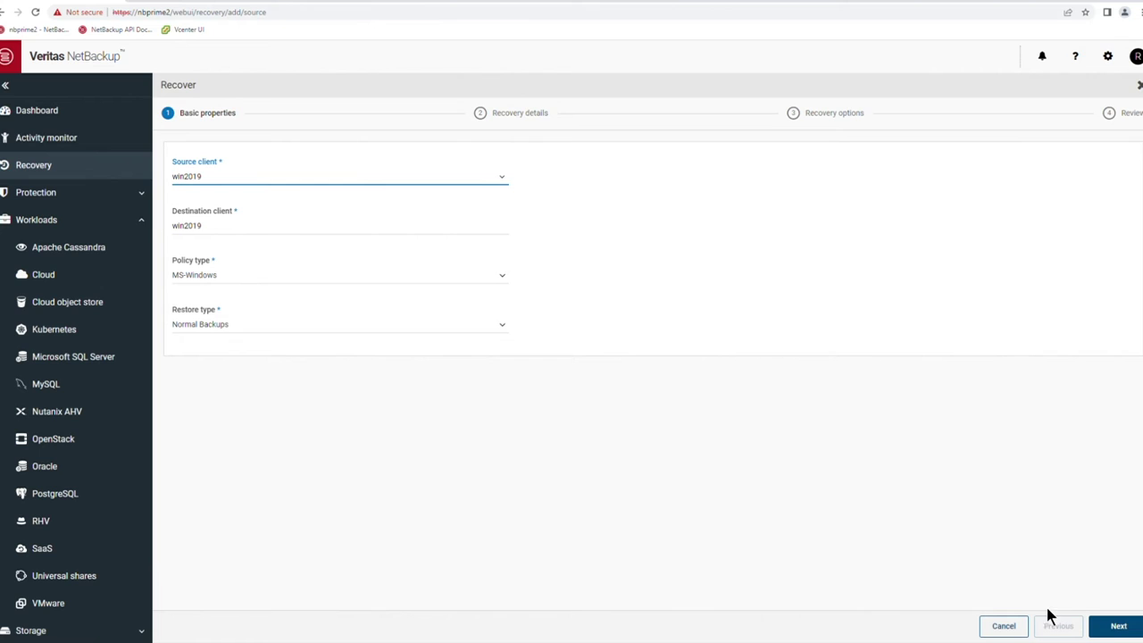
click(1117, 626)
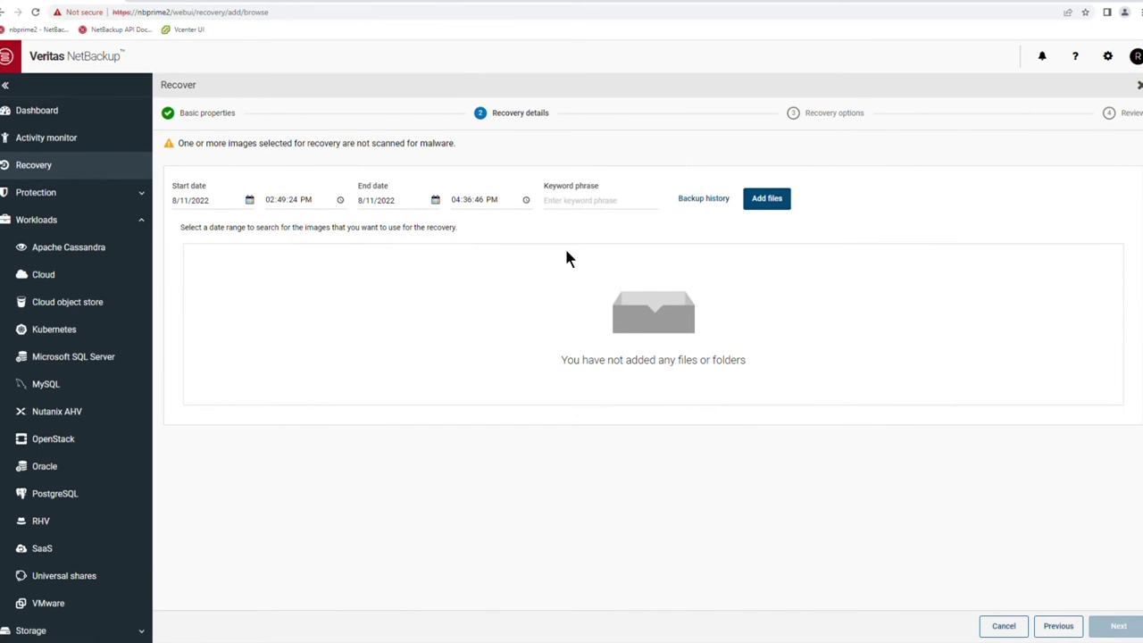
- In Backup history, toggle image checkboxes and confirm the Not infected 2:36 PM image
click(686, 202)
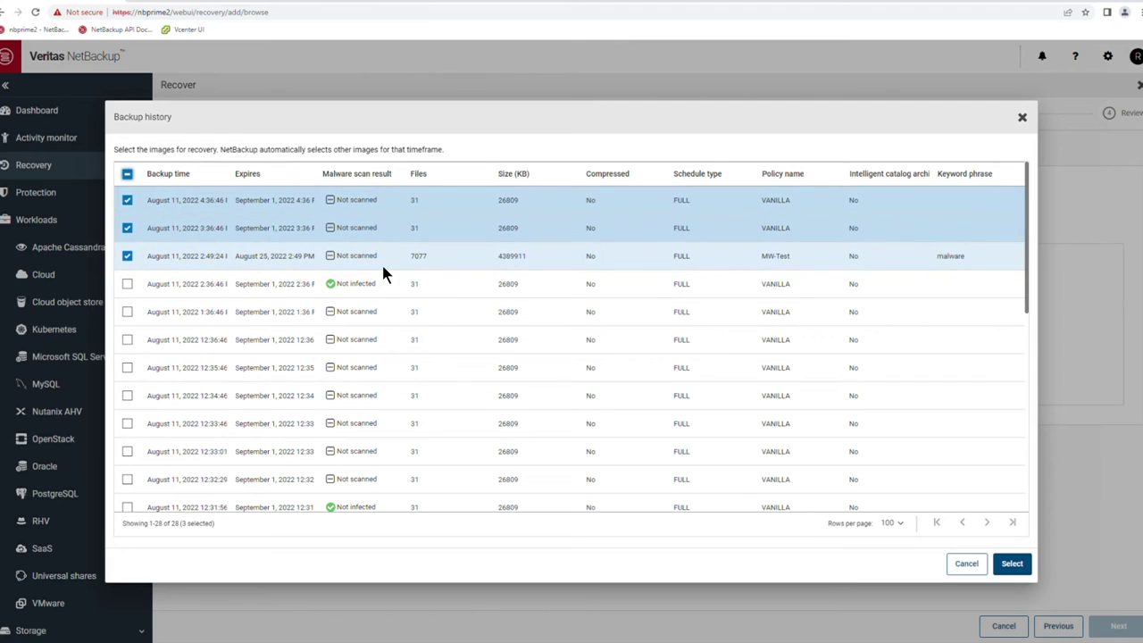
click(568, 255)
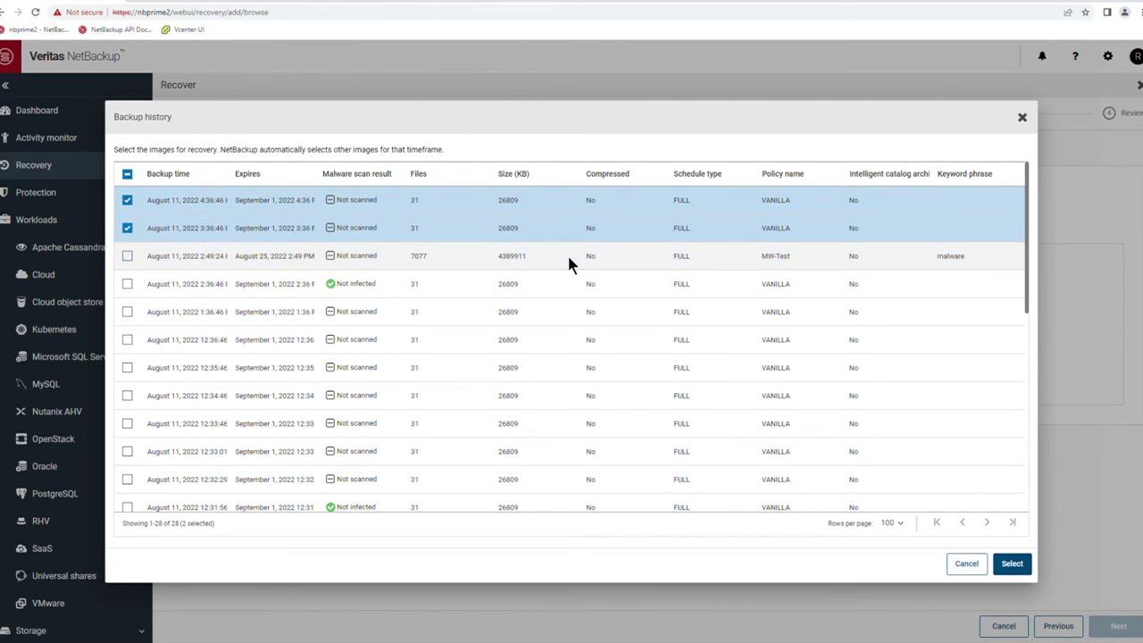
click(128, 202)
click(128, 202)
click(128, 175)
click(128, 175)
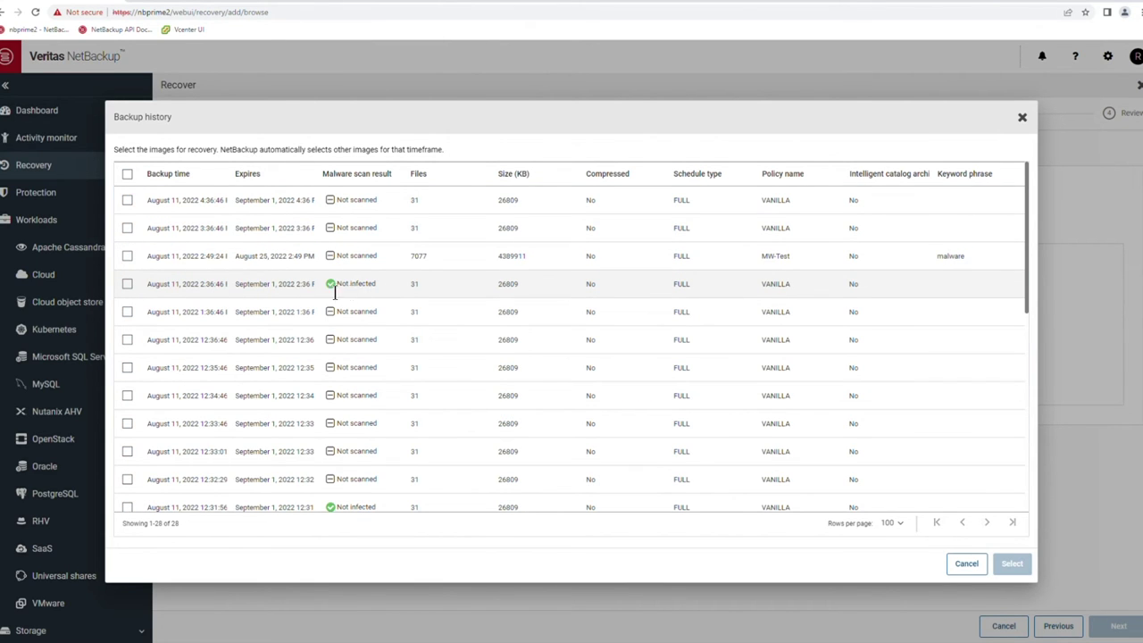
drag(378, 284, 317, 284)
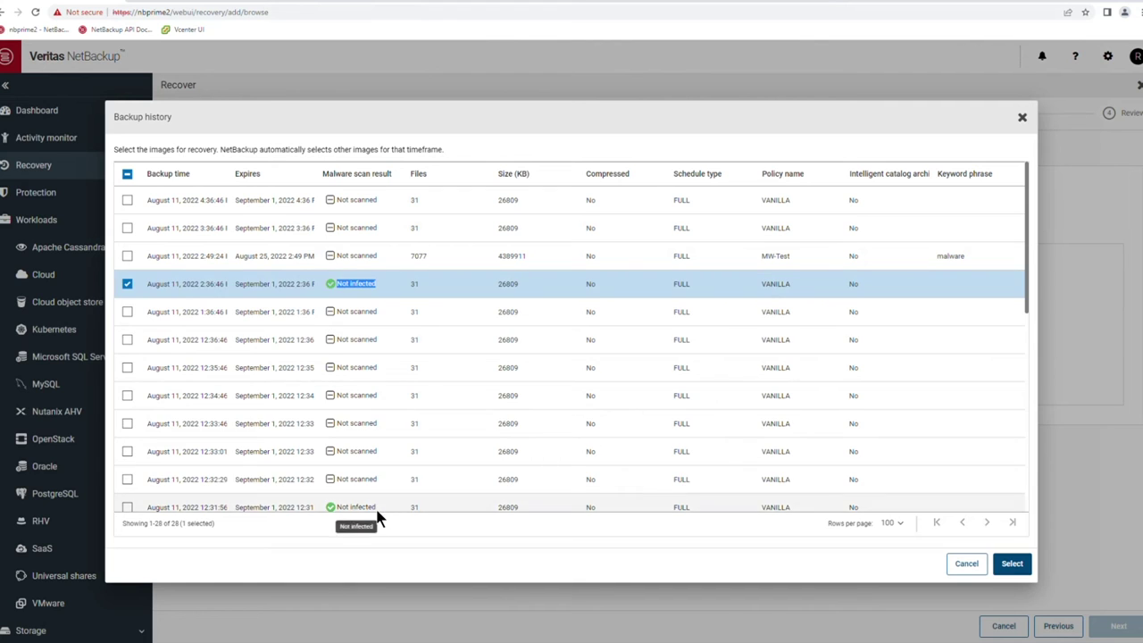
click(128, 286)
click(128, 285)
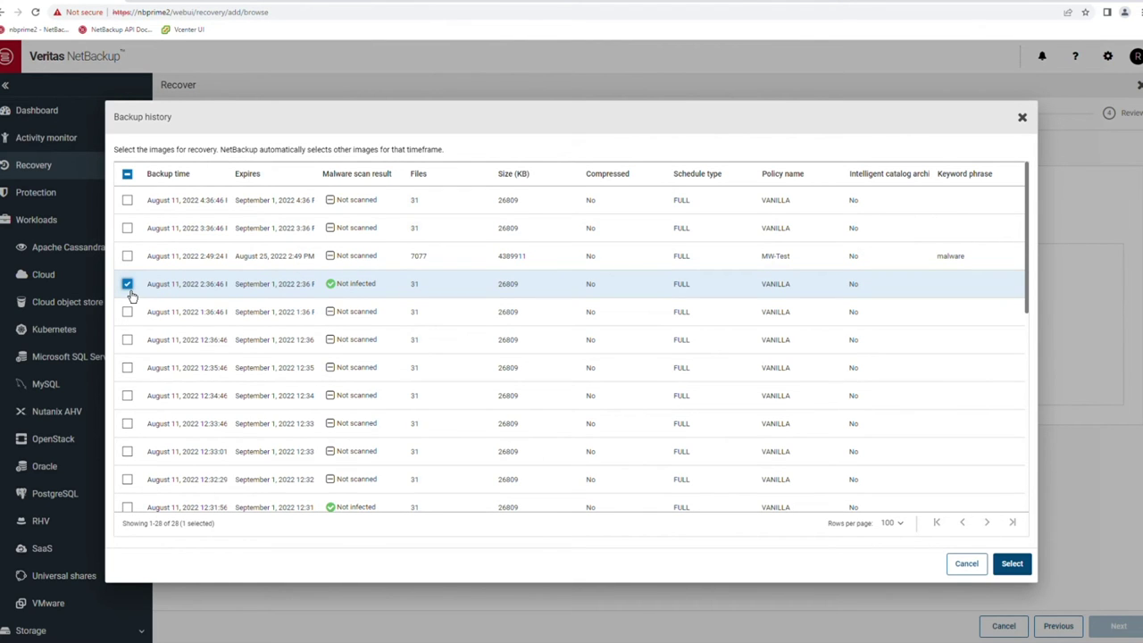
click(1013, 566)
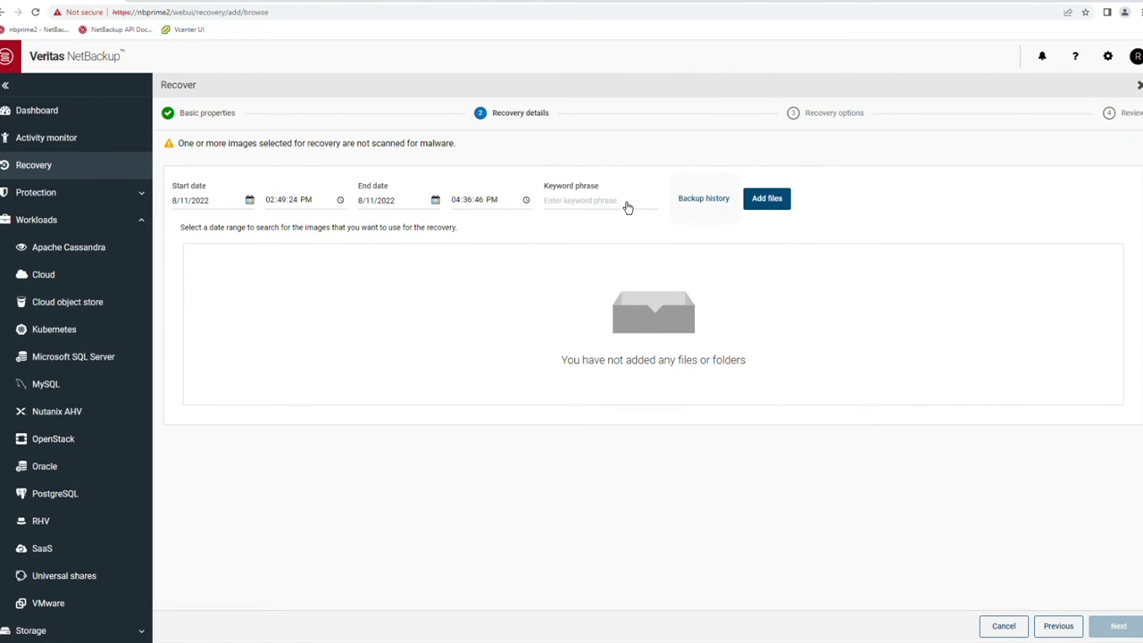
- Reopen Backup history and scroll through all 28 selected win2019 images' scan statuses
click(173, 202)
click(694, 200)
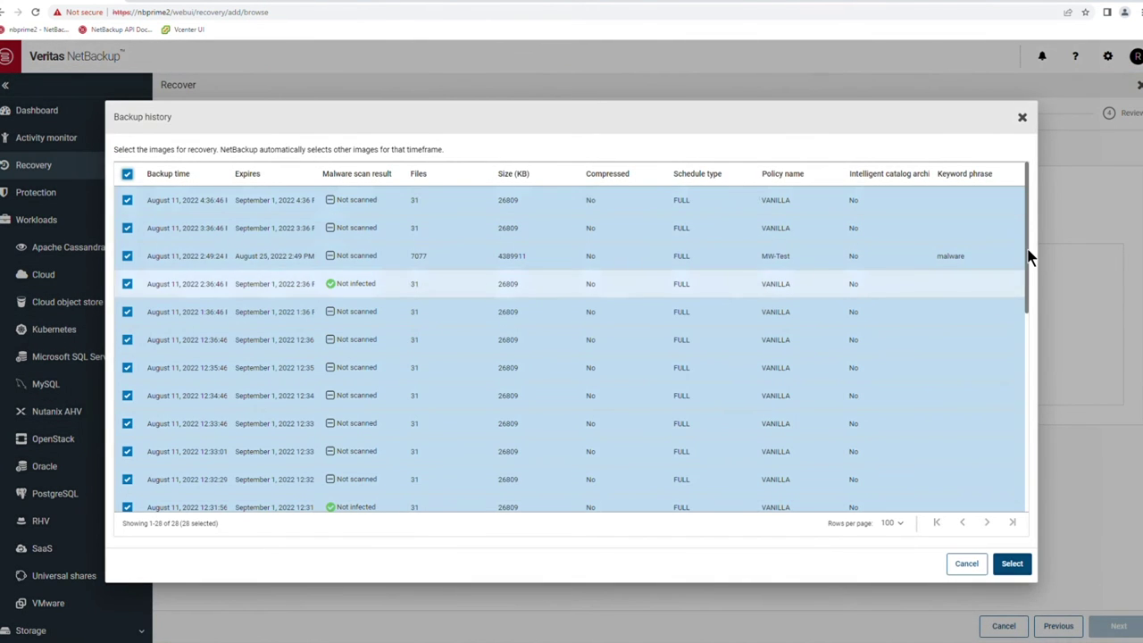
scroll(1031, 359, down, 2)
drag(1031, 359, 1020, 523)
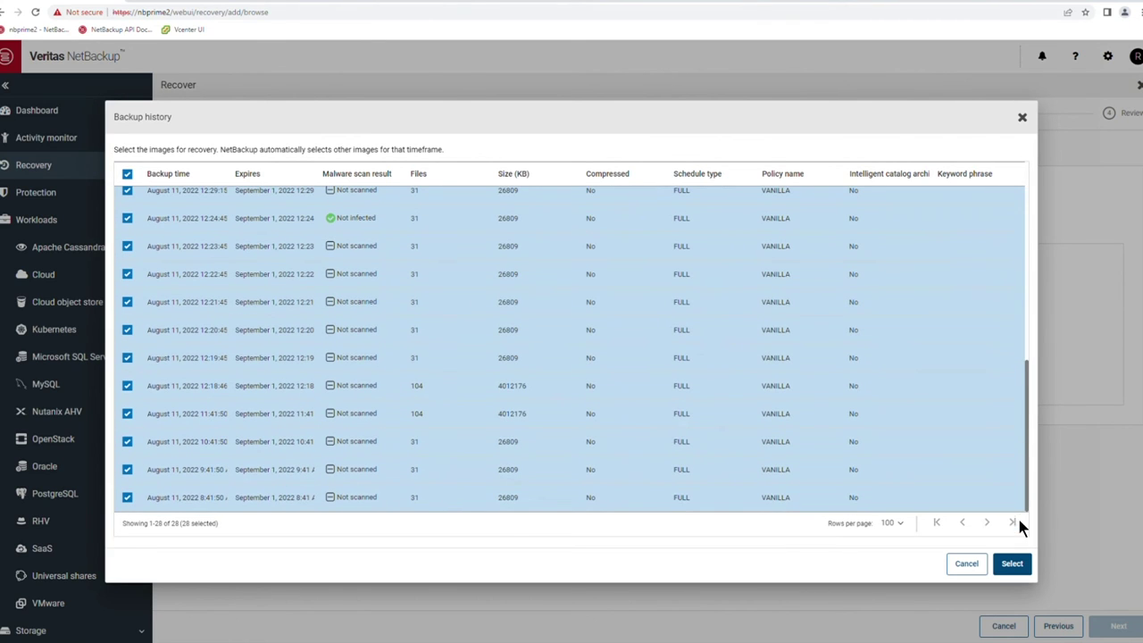
drag(1013, 460, 1017, 235)
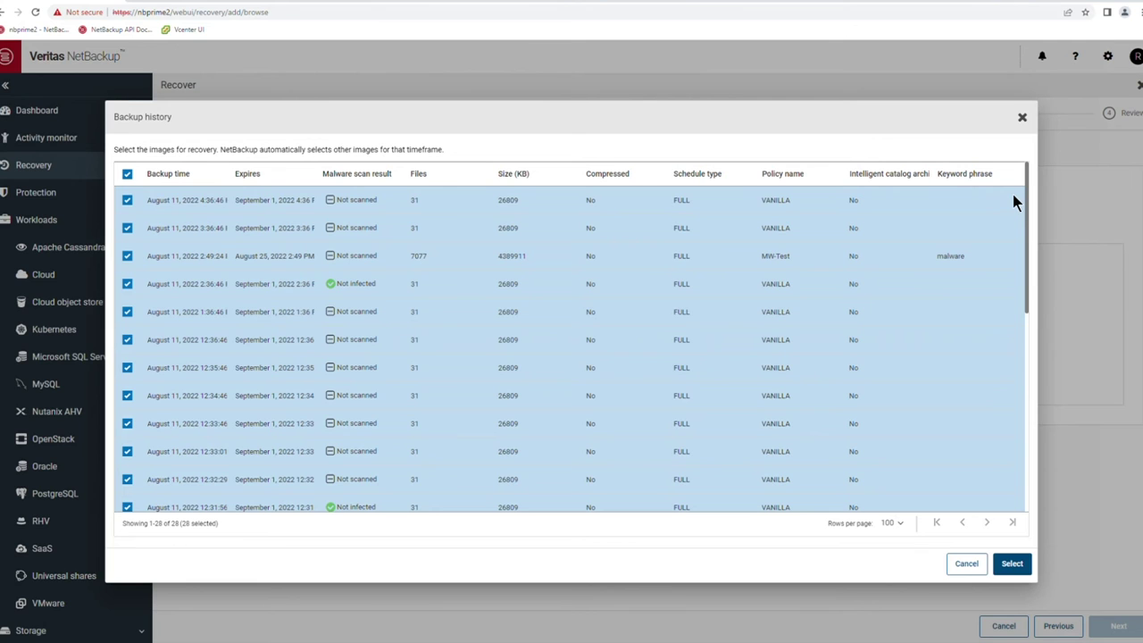
- Close the Backup history dialog
click(967, 568)
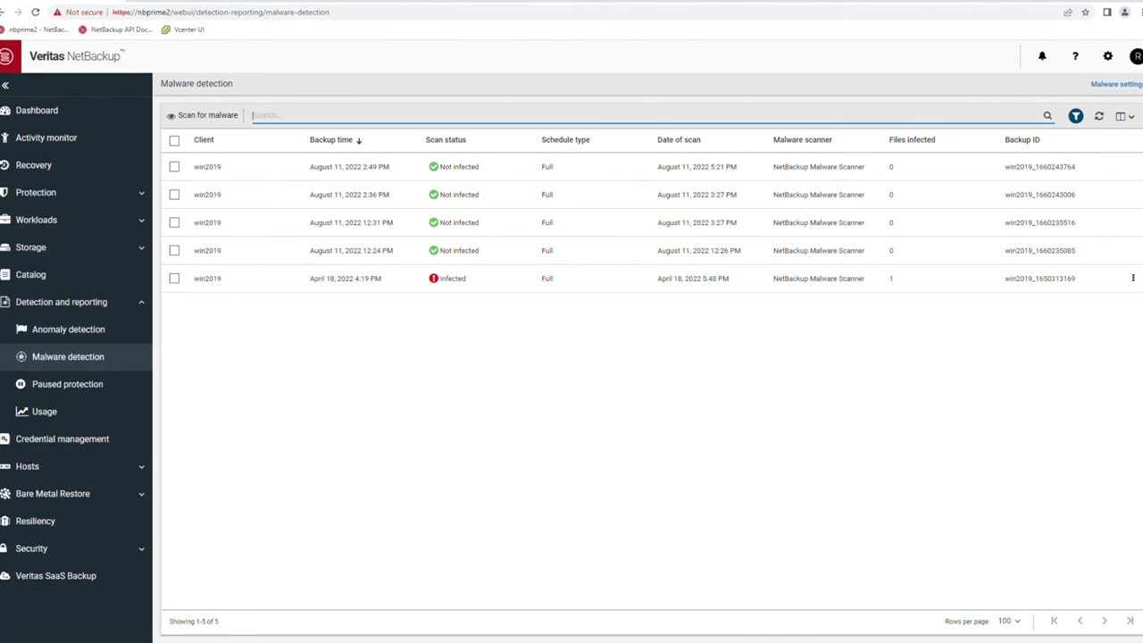
- Go to Paused protection settings and edit the Automatic pause protection setting
click(67, 383)
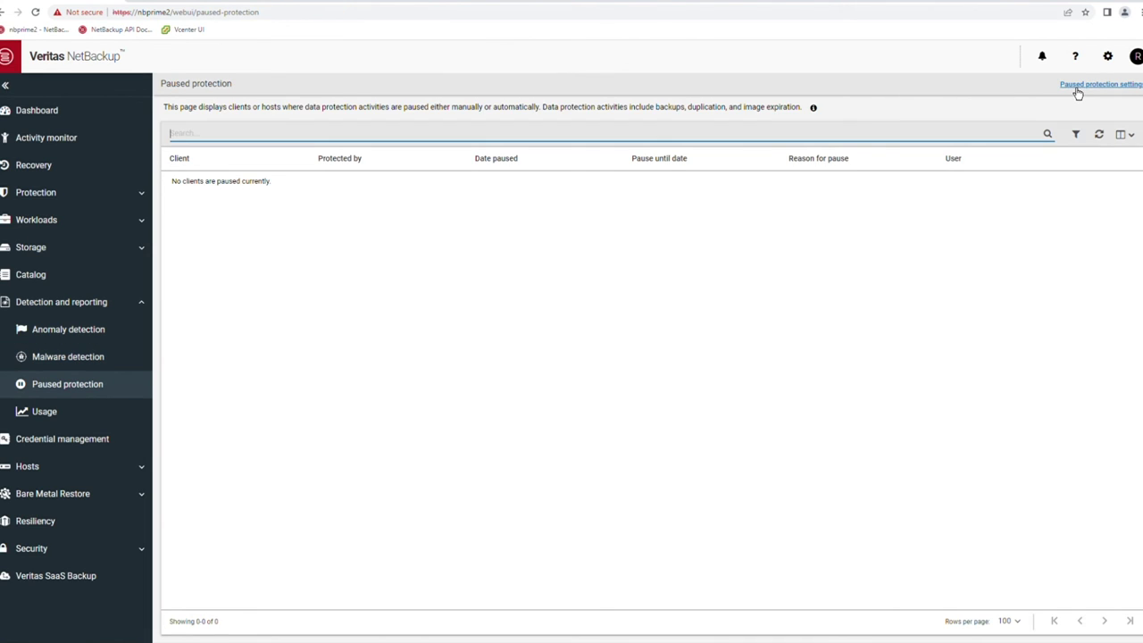
click(1112, 84)
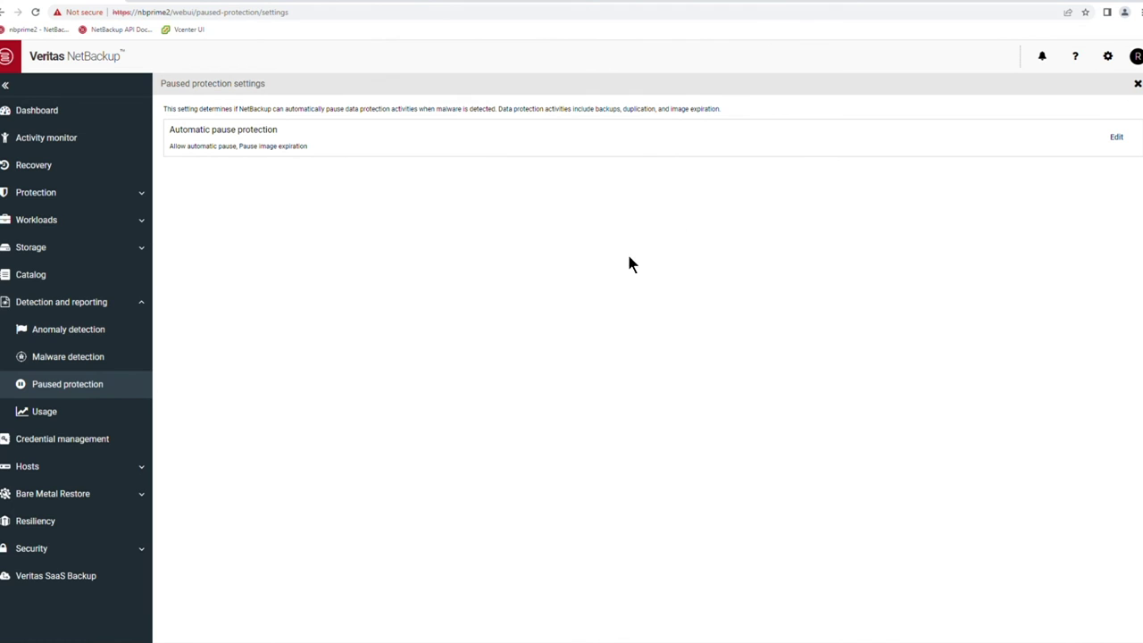
click(1116, 137)
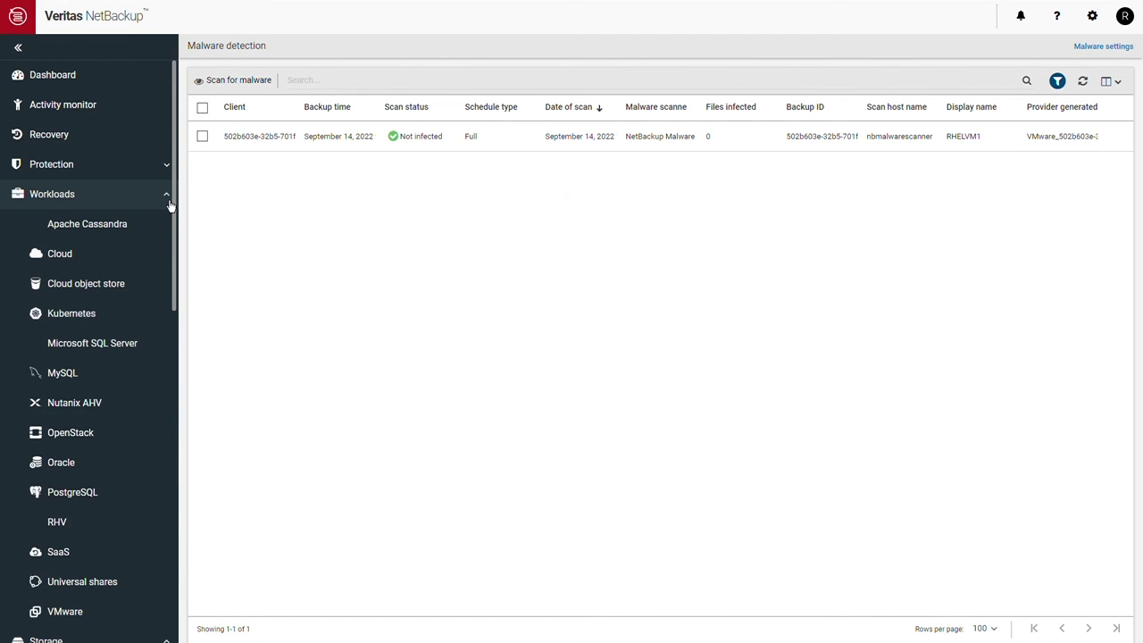
- Choose Roll back instantly for RHELVM1 from the VMware virtual machines list
click(73, 614)
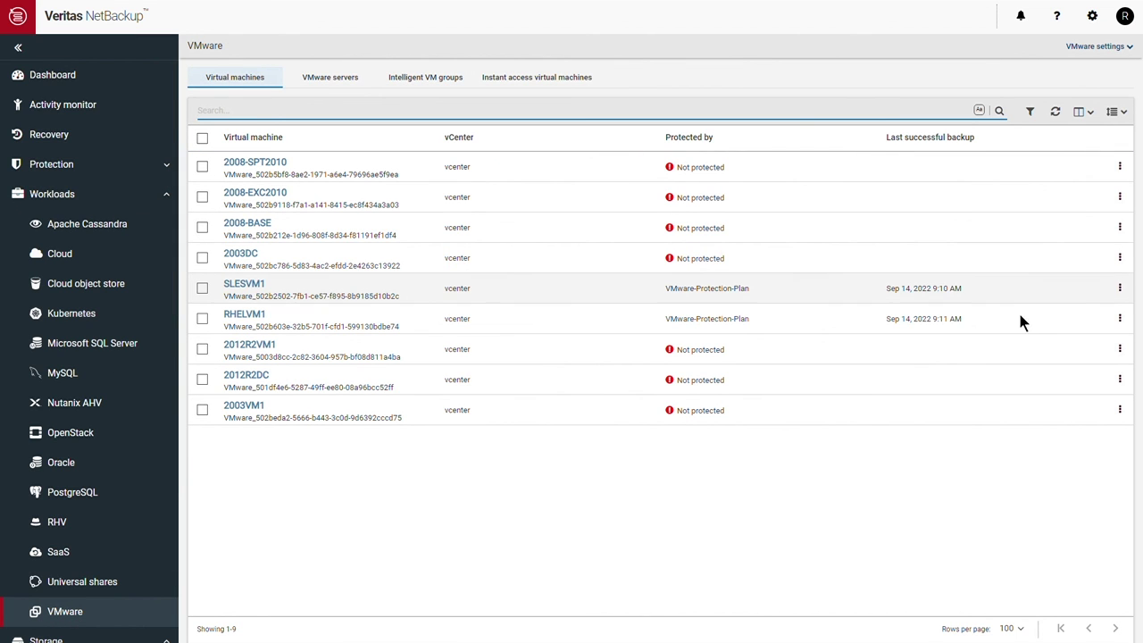
click(1119, 327)
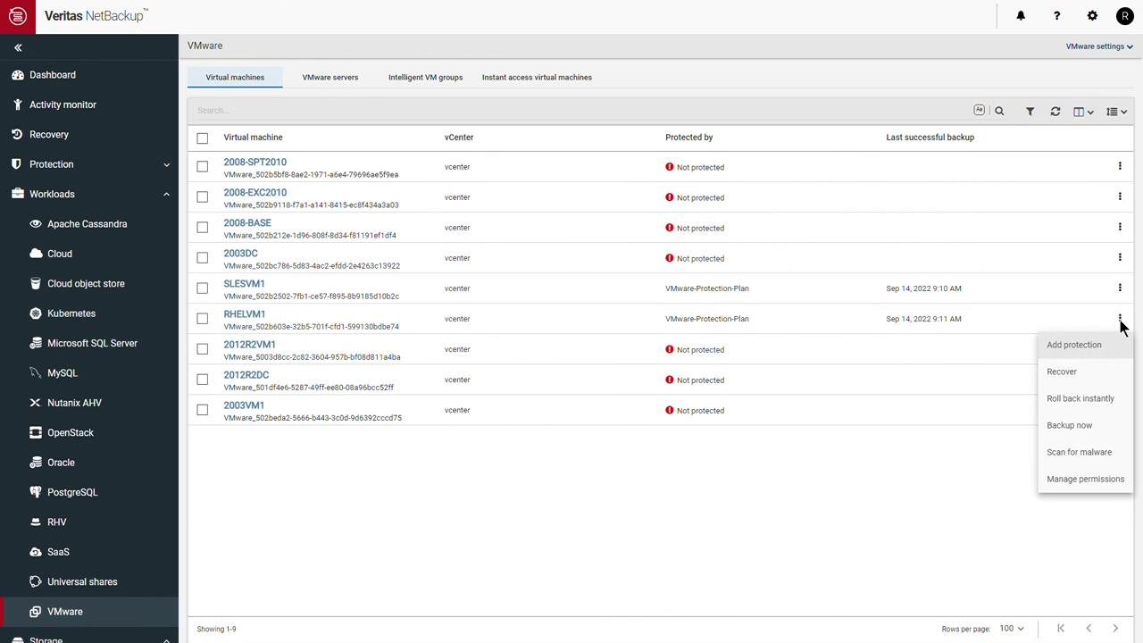
click(1074, 401)
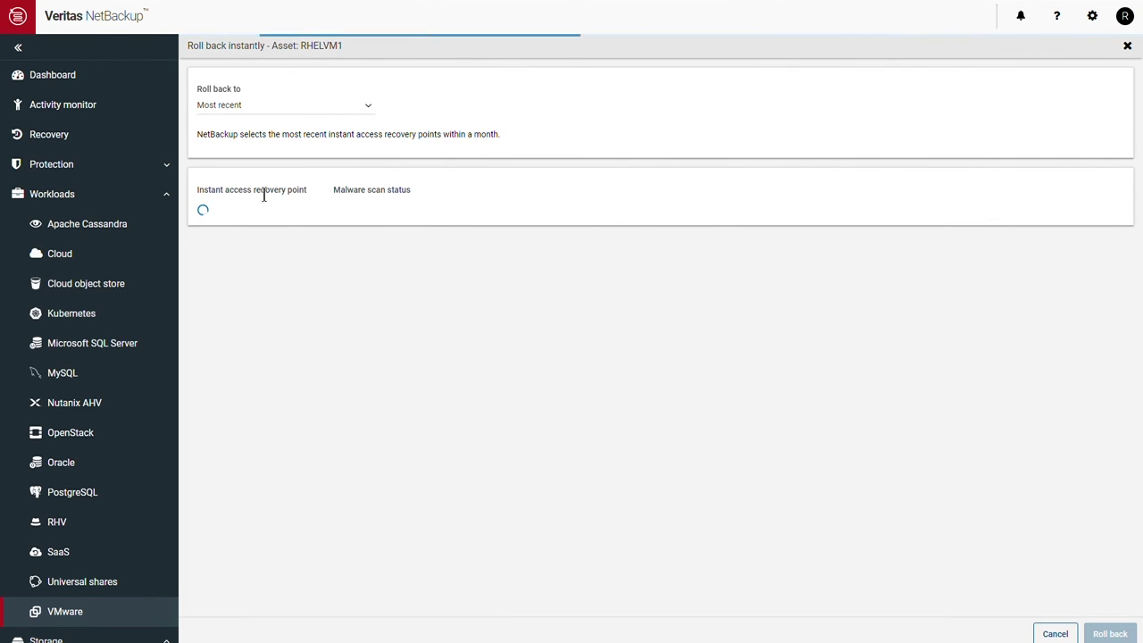